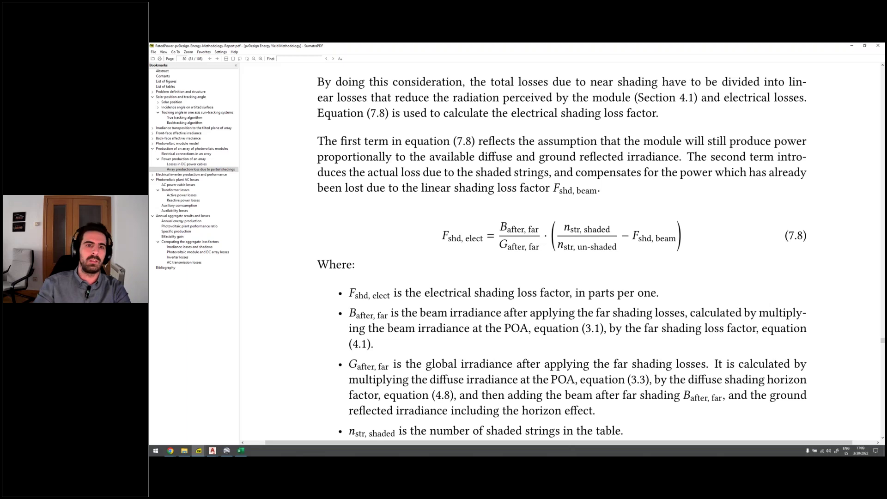
Highlight the after-far-shading irradiance terms and the shaded-strings term in equation (7.8) of the energy methodology report.
left_click_drag(503, 231, 535, 247)
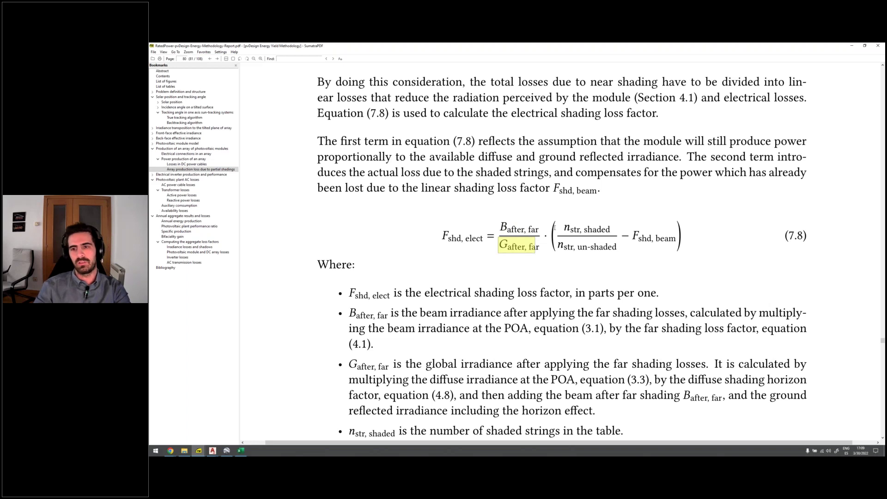
left_click(590, 273)
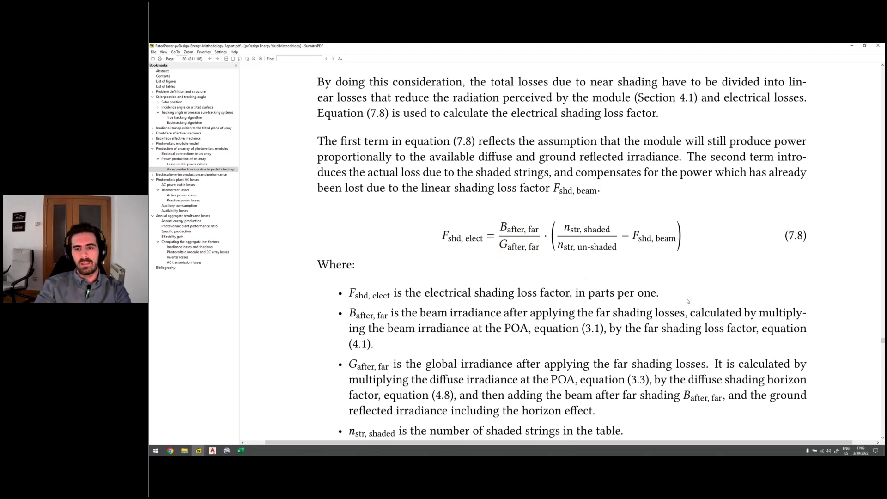
double_click(562, 228)
left_click(703, 249)
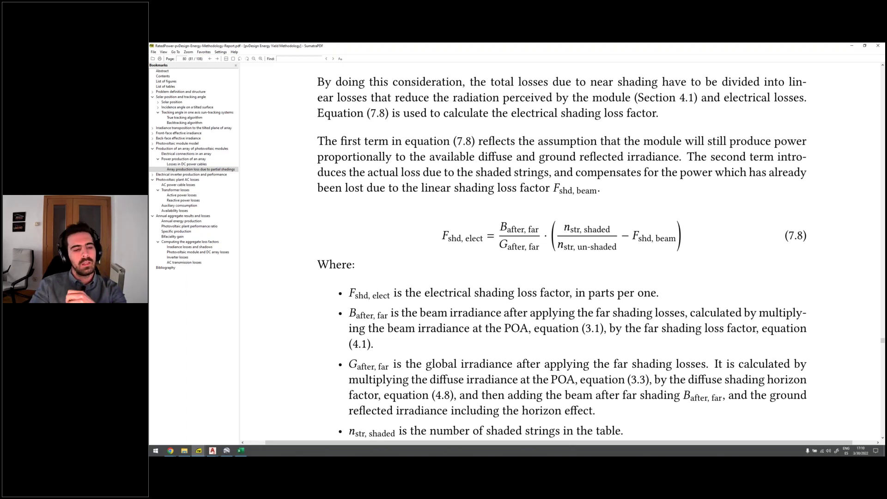
Switch to the electrical shading report and highlight the Shading mismatch row under Photovoltaic module losses.
left_click(201, 452)
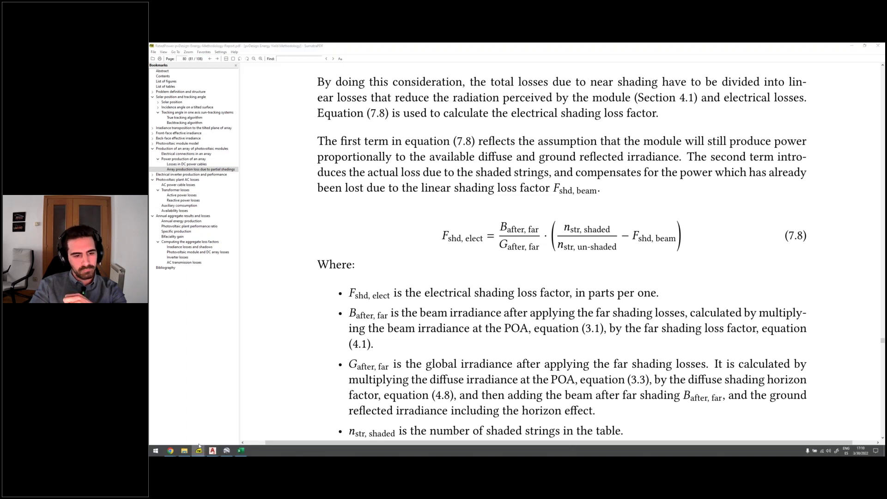
scroll(453, 319, "down", 1)
scroll(453, 299, "up", 1)
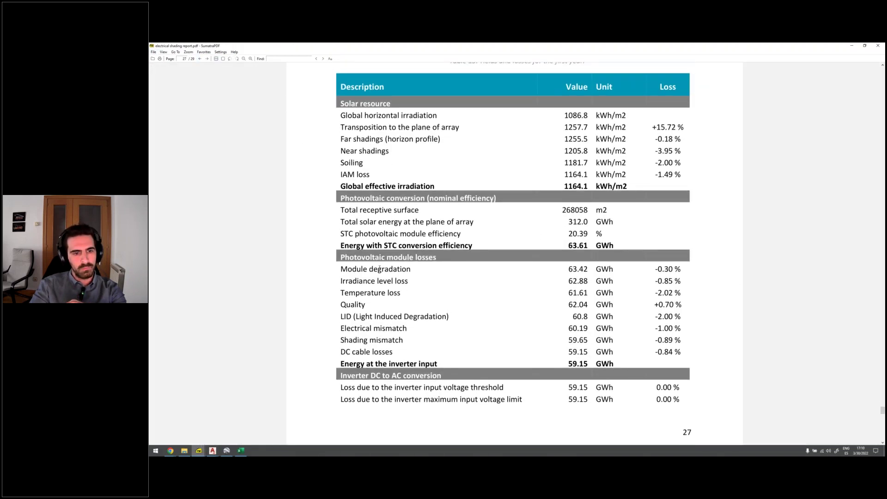
scroll(380, 269, "down", 1)
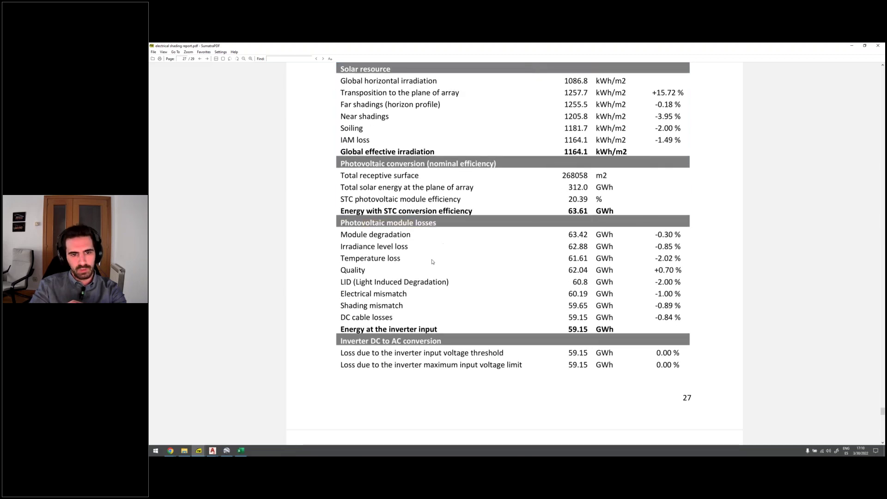
mouse_move(339, 304)
left_mouse_down()
mouse_move(683, 289)
mouse_move(685, 308)
left_mouse_up()
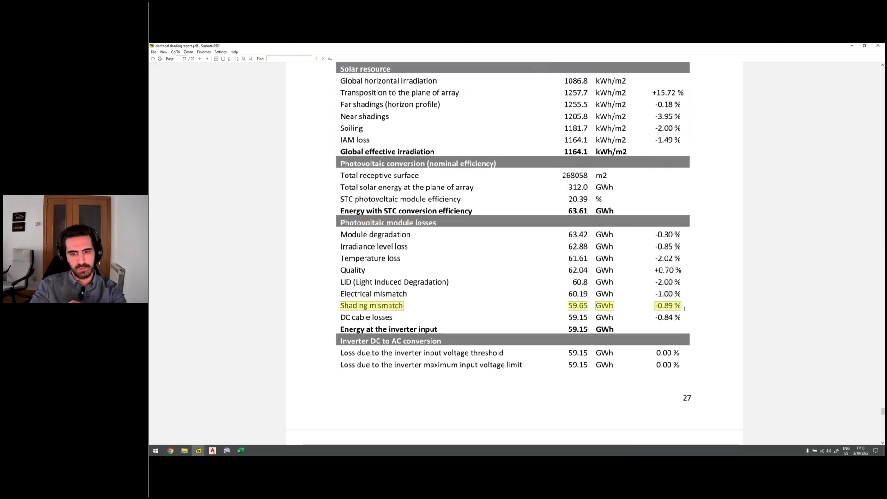
scroll(694, 313, "up", 2, "ctrl")
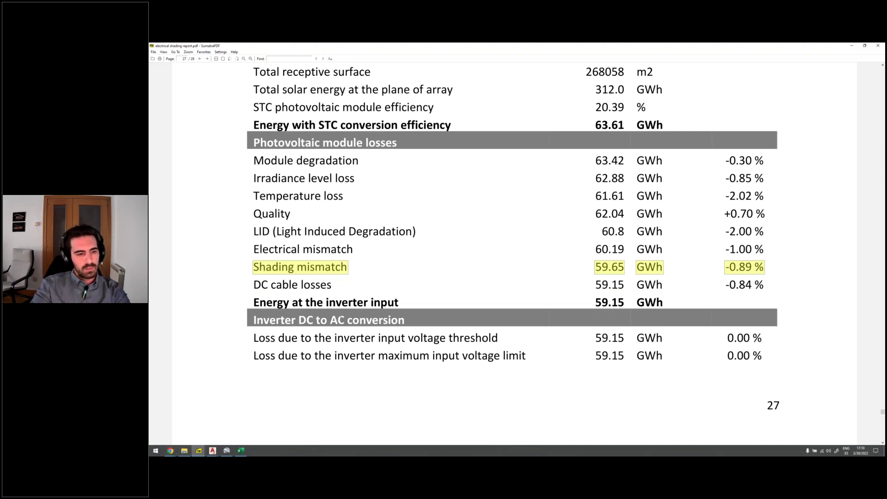
Switch to the webinar slides and advance to the slide about the copy-paste feature in the CAPEX page.
key("alt+Tab")
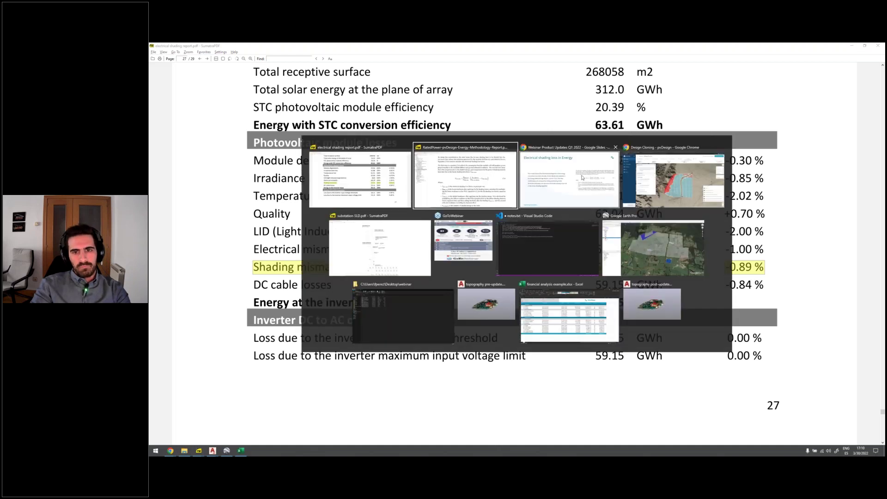
key("alt+Tab")
key("Right")
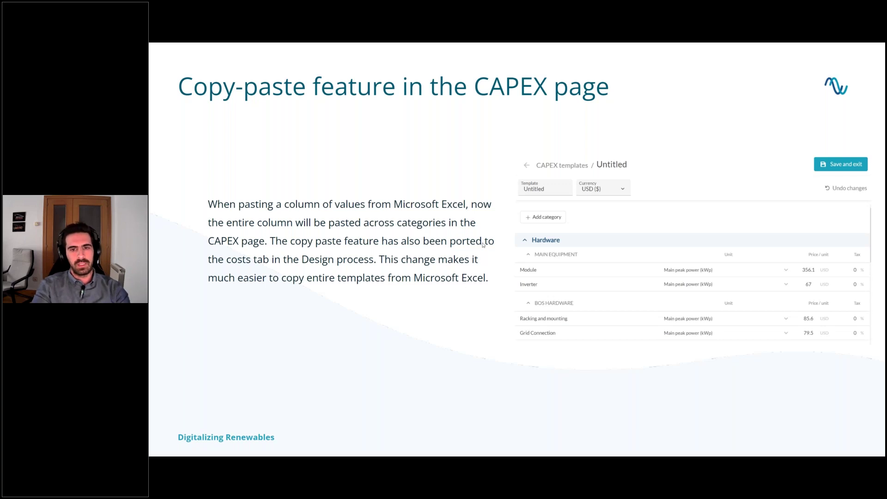
Switch to the financial analysis workbook in Excel and set the unitary prices in G10, G11 and G12 to 1, 2 and 3.
key("alt+Tab")
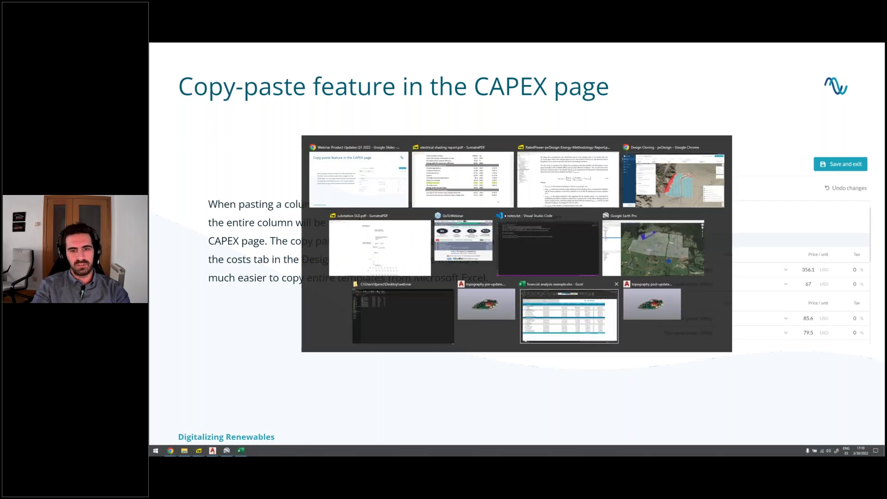
left_click(543, 307)
left_click(573, 204)
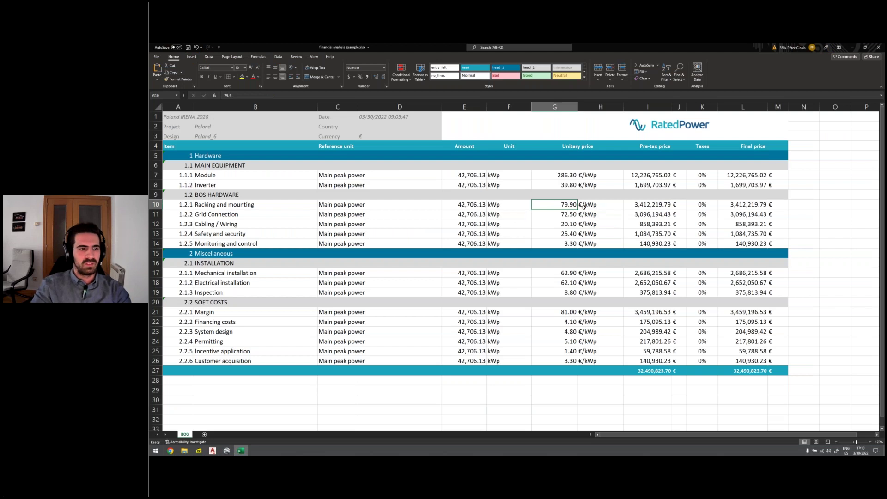
key("F2")
type("1")
key("Return")
type("2")
key("Return")
type("3")
key("Return")
Copy the unitary prices in G7:G14 and paste them into pvDesign's CAPEX costs, starting at the Module price.
left_click_drag(562, 177, 558, 244)
key("ctrl+c")
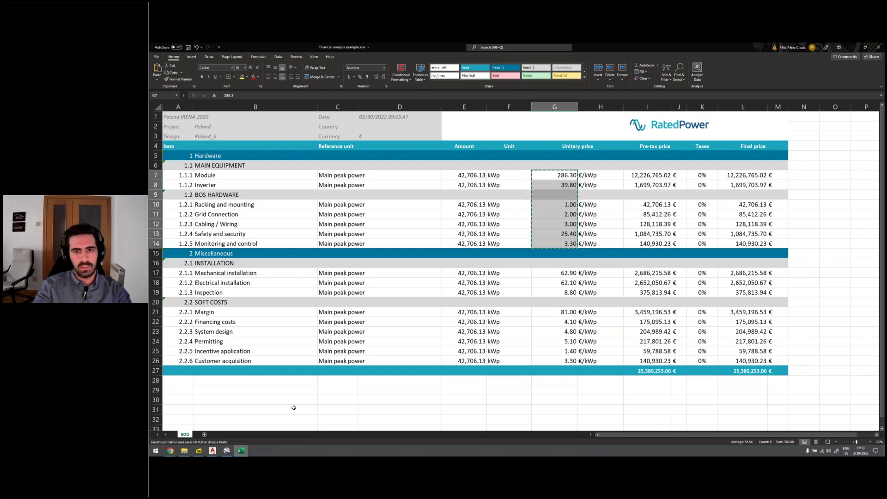
key("alt+Tab")
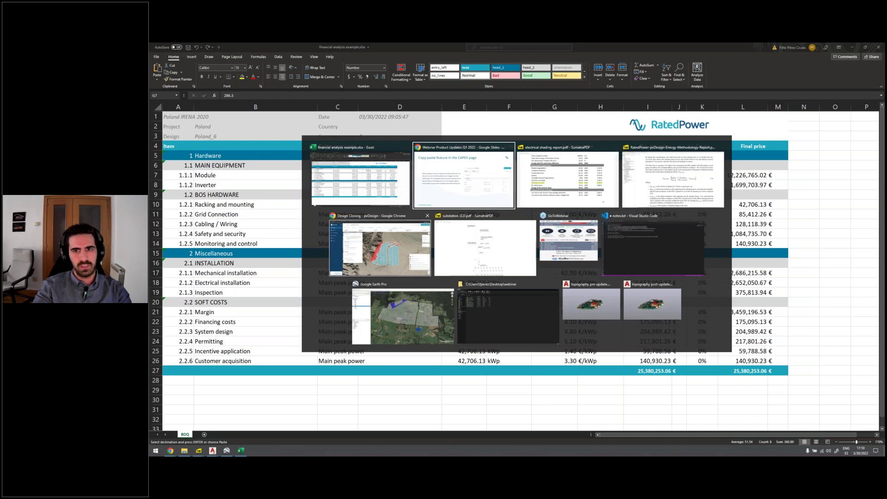
left_click(379, 249)
left_click(667, 94)
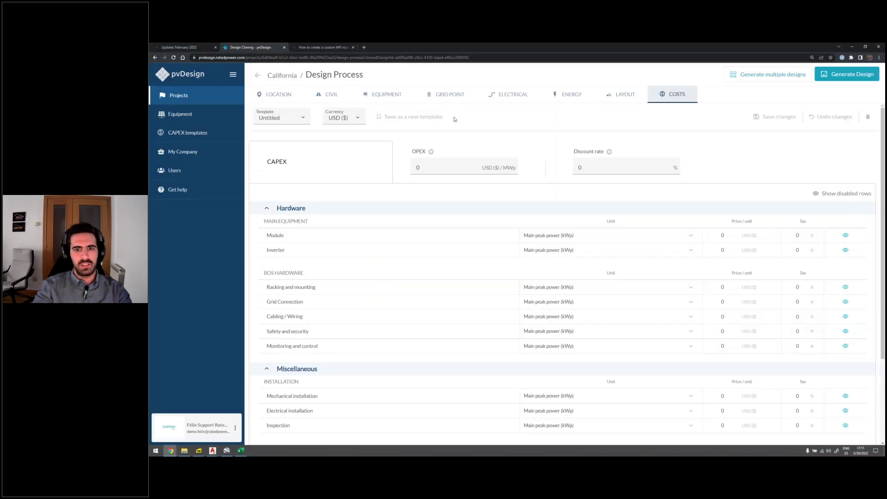
left_click(725, 234)
key("ctrl+v")
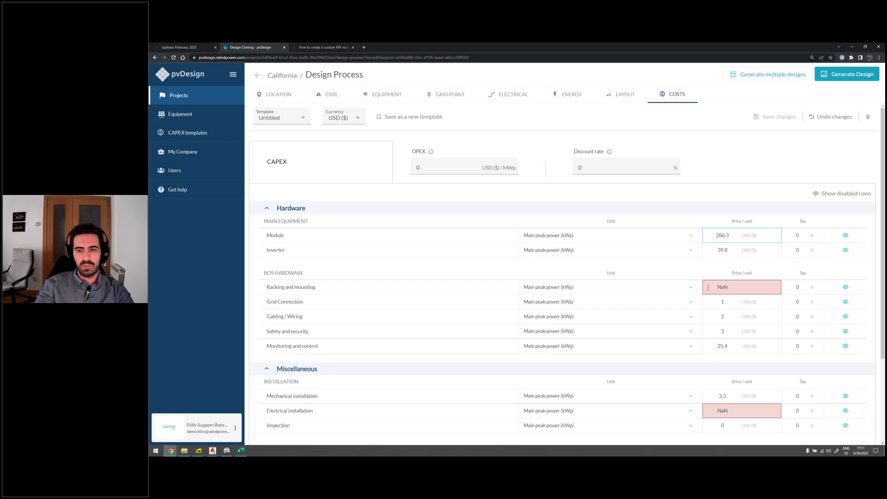
Return to the Excel workbook and delete the entire BOS HARDWARE subheading row (row 9).
left_click(244, 453)
key("Escape")
left_click(559, 195)
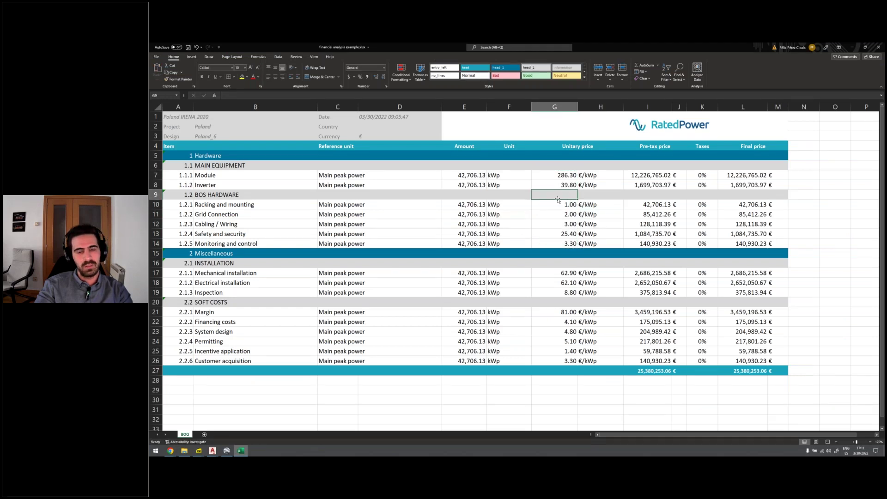
left_click(610, 74)
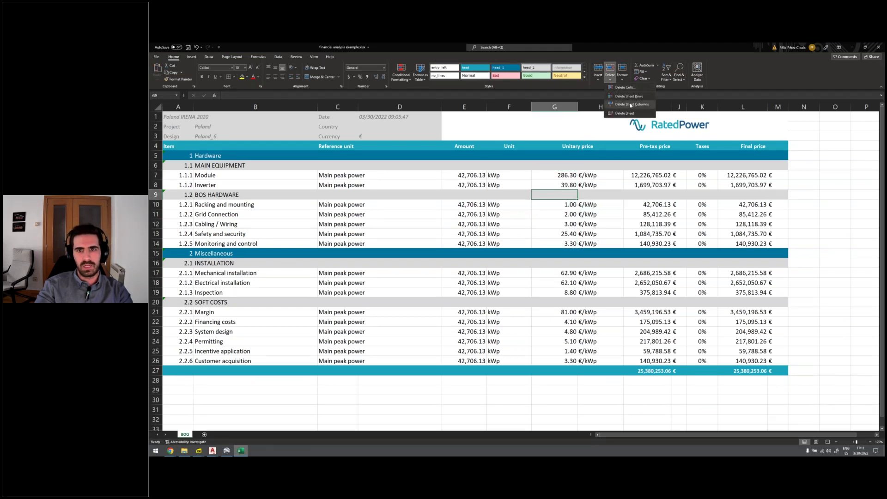
left_click(629, 96)
Copy the contiguous unitary prices in G7:G13 and paste them into pvDesign's CAPEX costs from the Module price down.
left_click_drag(554, 175, 566, 234)
key("ctrl+c")
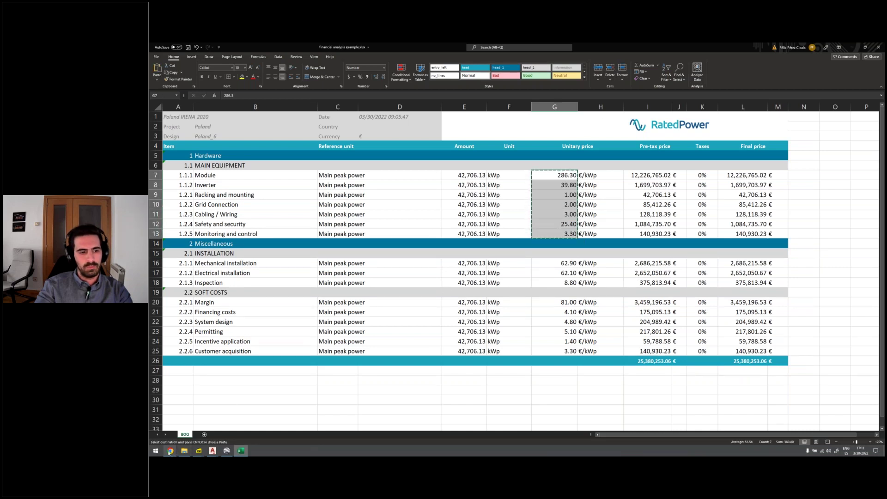
mouse_move(171, 450)
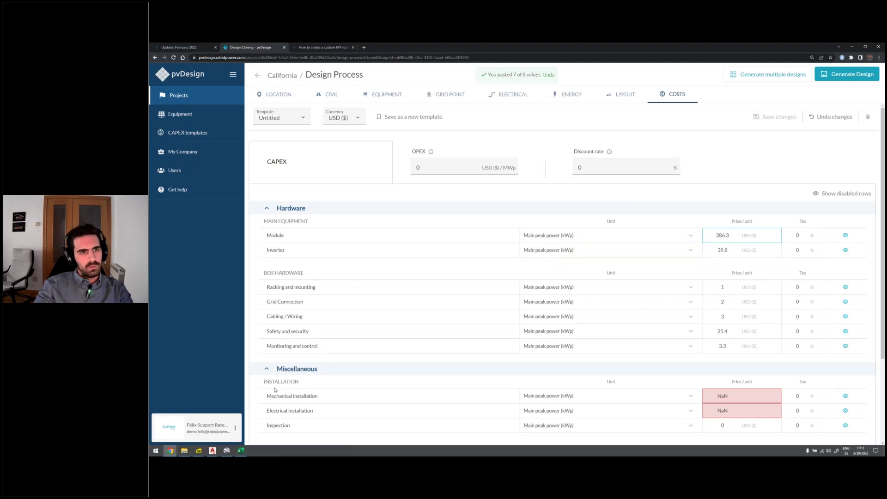
Switch back to the webinar slides and advance past February 2022 to the improved terrain surface generator slide.
key("alt+Tab")
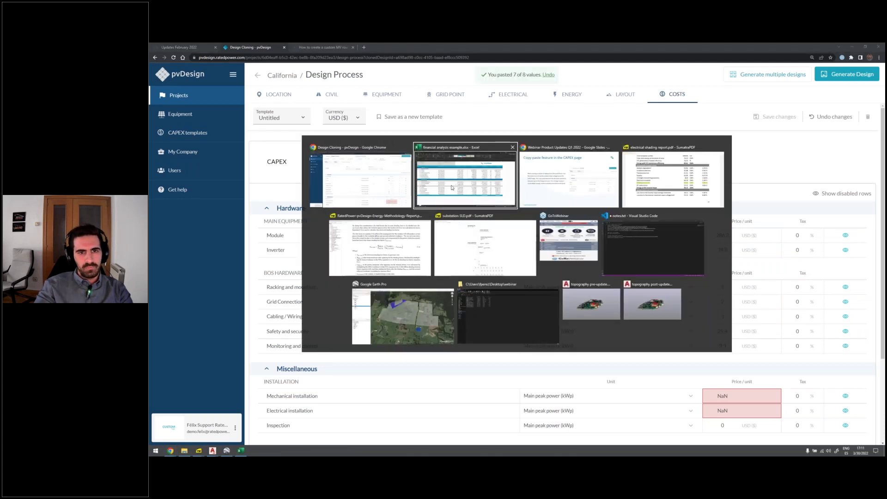
key("Right")
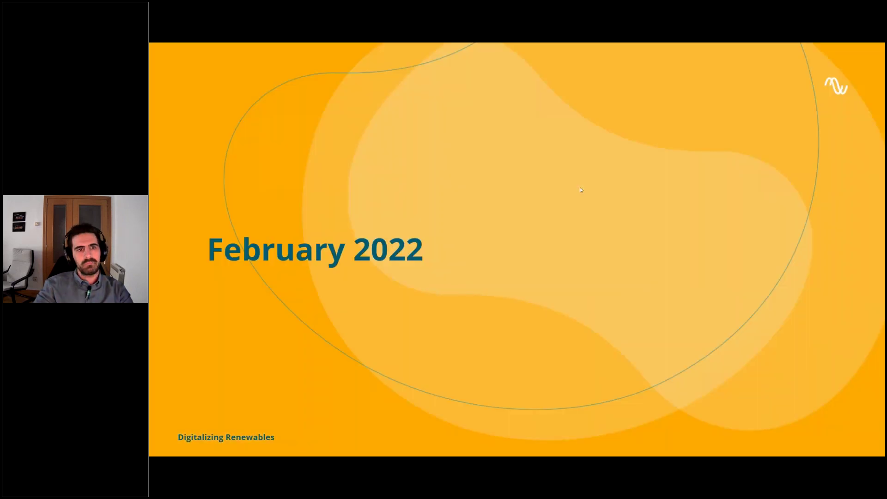
key("Right")
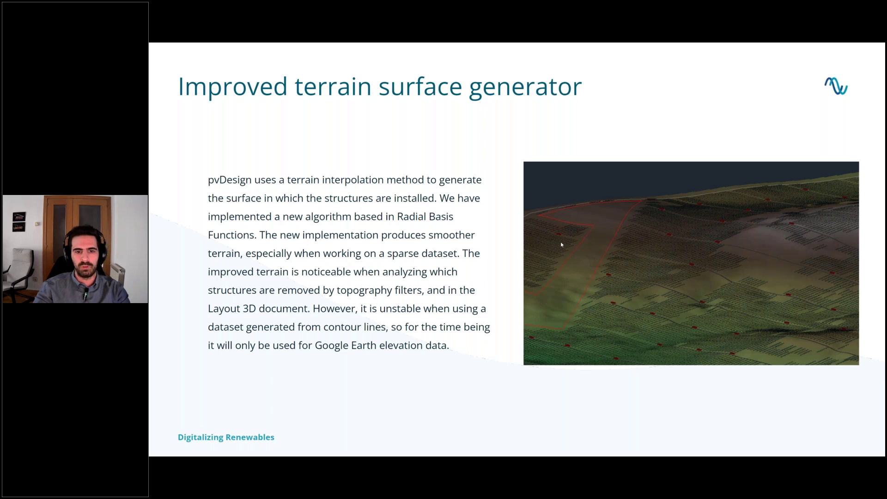
Switch to AutoCAD and examine the overall terrain surface of the pre-update topography drawing in 3D.
key("alt+Tab")
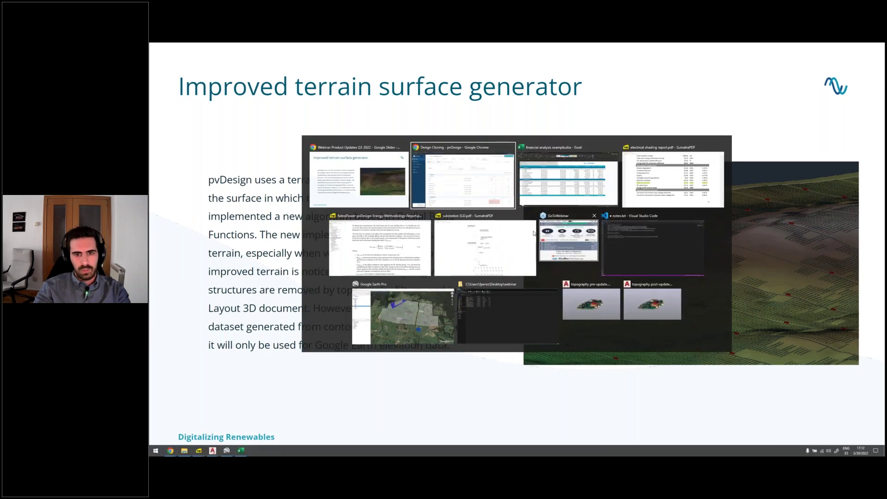
left_click(582, 292)
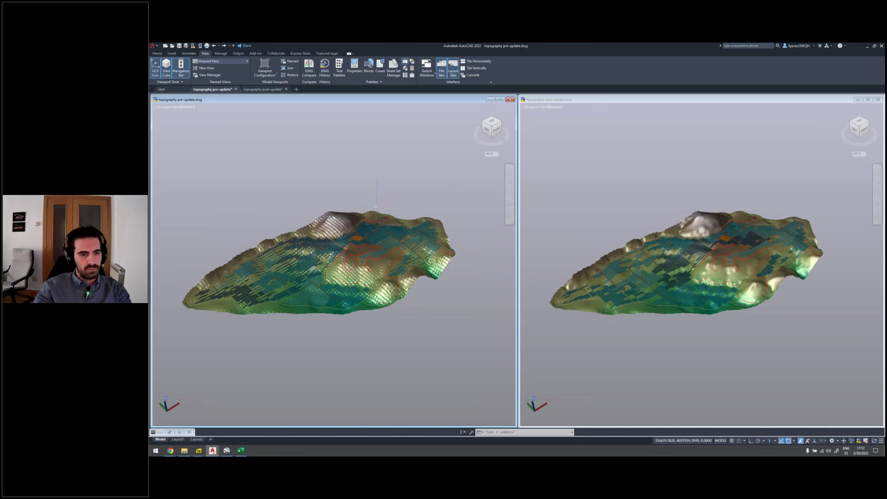
scroll(277, 266, "up", 3)
scroll(213, 256, "up", 3)
middle_click(213, 256)
middle_click(212, 255)
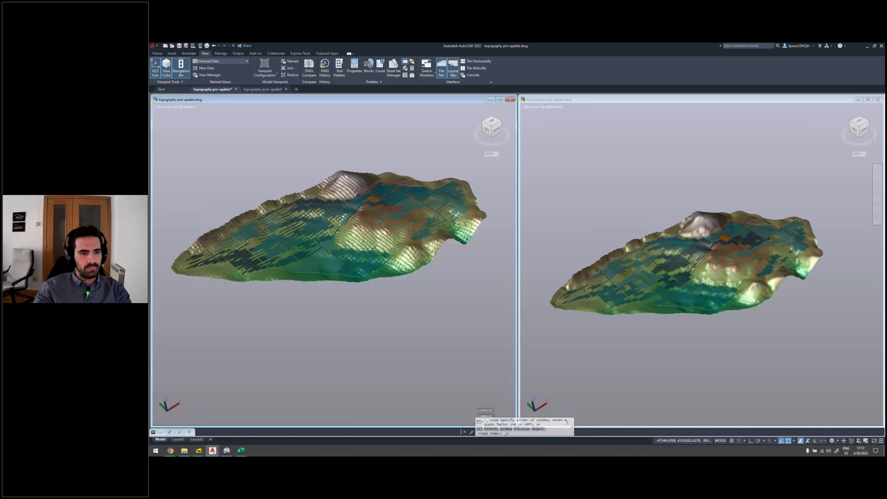
left_click_drag(324, 351, 324, 310)
key("Escape")
scroll(323, 310, "up", 3)
mouse_move(409, 309)
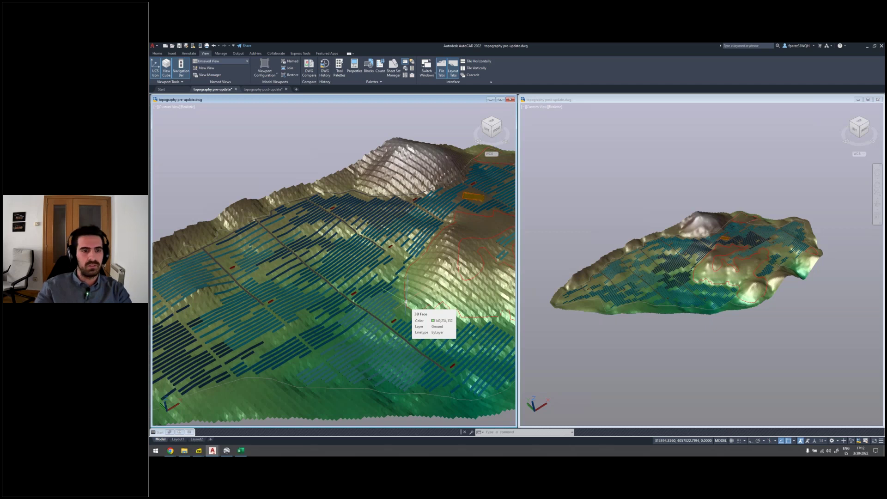
Inspect the pre-update terrain up close around the roads and structure rows beside the ridge.
middle_click_drag(366, 138, 341, 233, "shift")
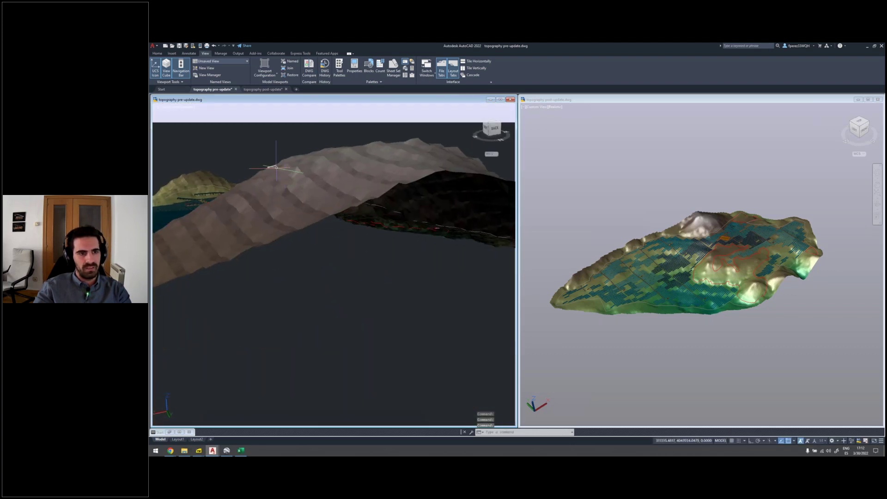
middle_click_drag(364, 144, 342, 222, "shift")
scroll(347, 221, "up", 3)
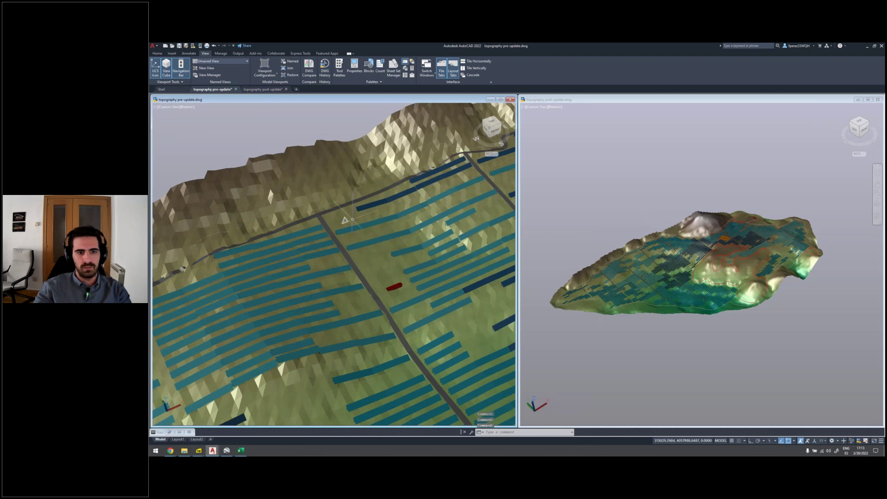
middle_click_drag(416, 262, 224, 219)
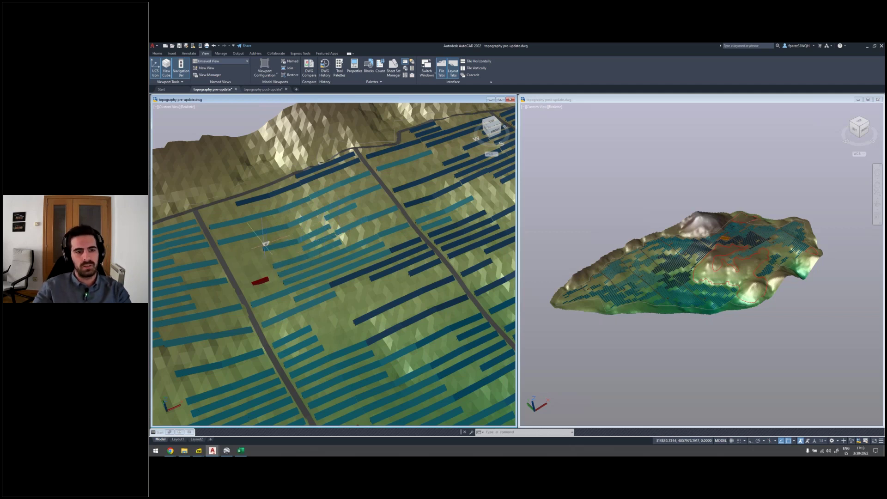
scroll(261, 244, "down", 3)
middle_click_drag(261, 244, 257, 188)
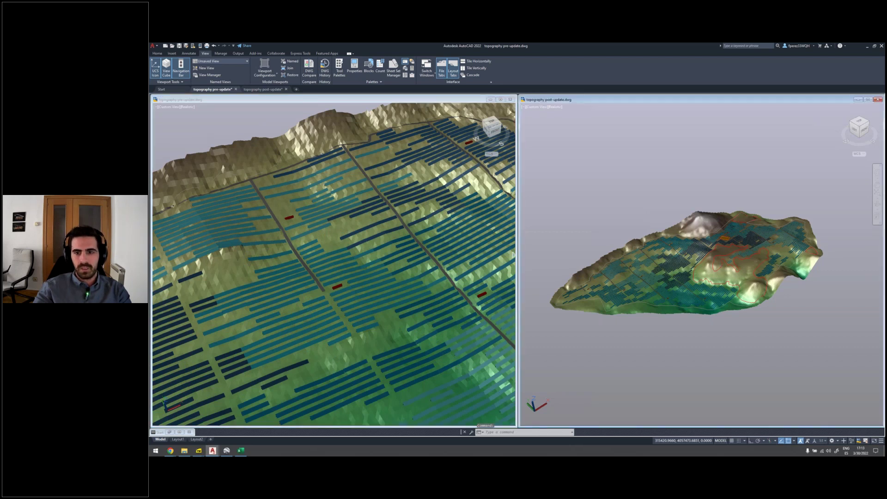
Examine the post-update topography's terrain and structure rows, and match the pre-update view to the same area for comparison.
scroll(742, 265, "up", 5)
middle_click_drag(742, 224, 767, 203)
middle_click(767, 203)
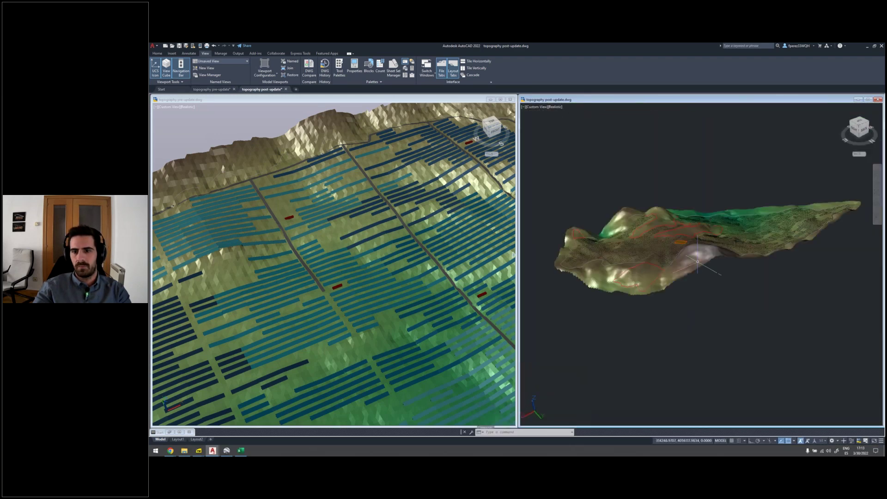
scroll(706, 241, "up", 5)
scroll(693, 231, "down", 3)
middle_click_drag(679, 223, 672, 222, "shift")
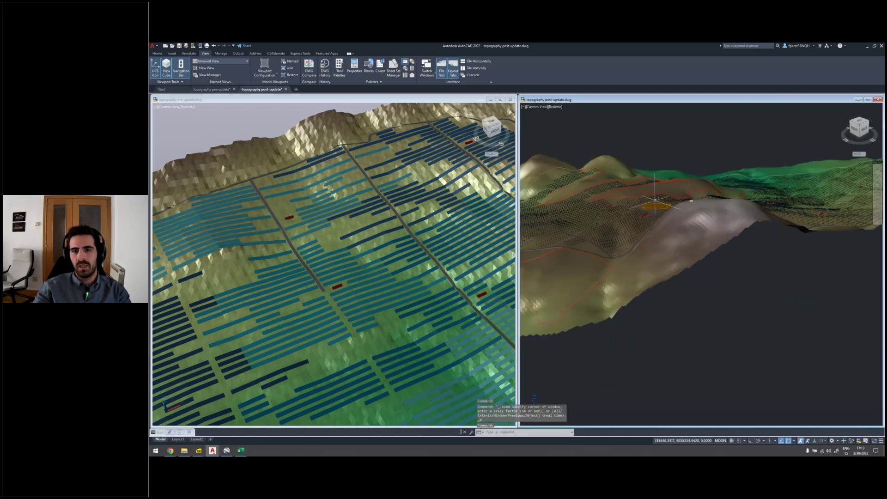
middle_click_drag(653, 198, 654, 268, "shift")
middle_click_drag(712, 195, 786, 265, "shift")
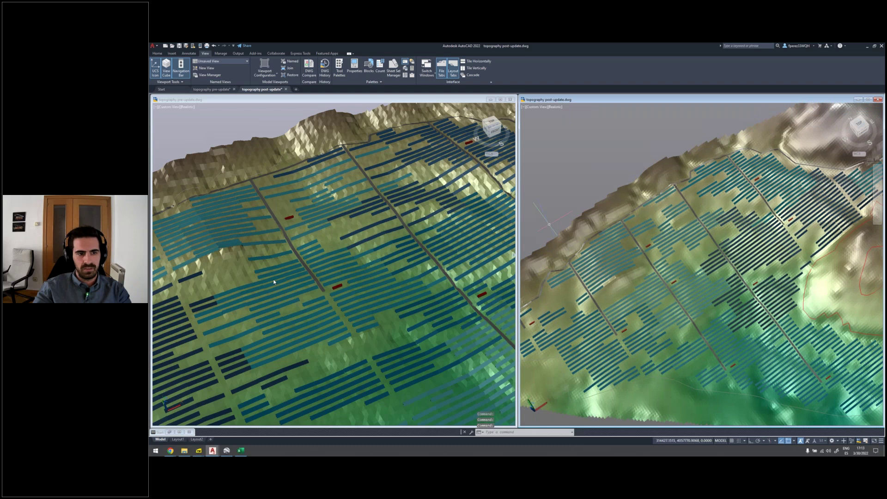
middle_click_drag(287, 259, 259, 267, "shift")
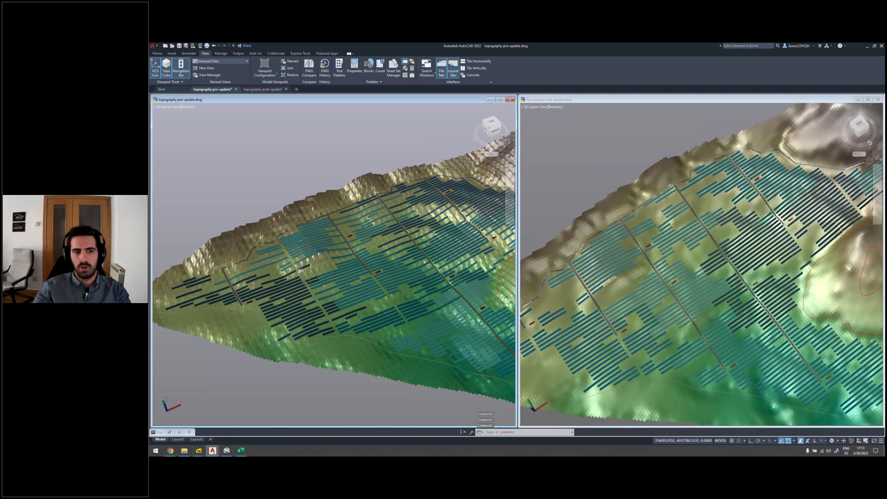
Examine the smoothed terrain and structure rows in the post-update topography drawing beside the pre-update view.
left_click(634, 273)
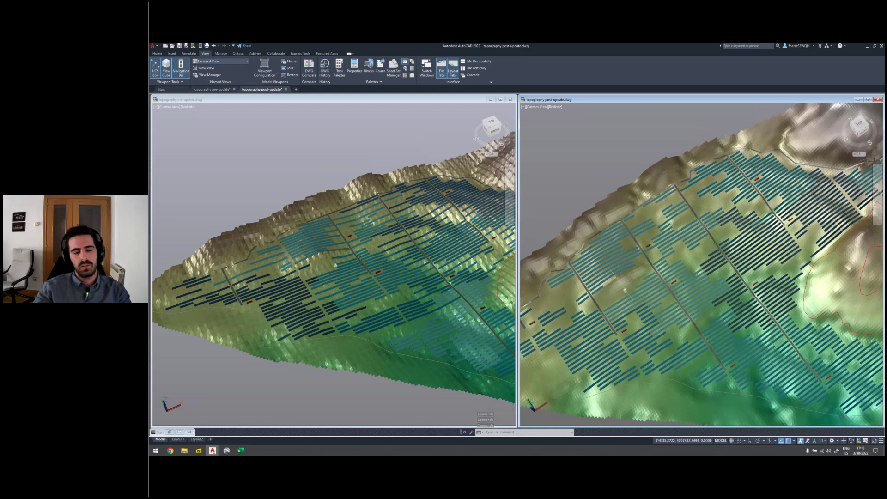
middle_click_drag(665, 290, 616, 254)
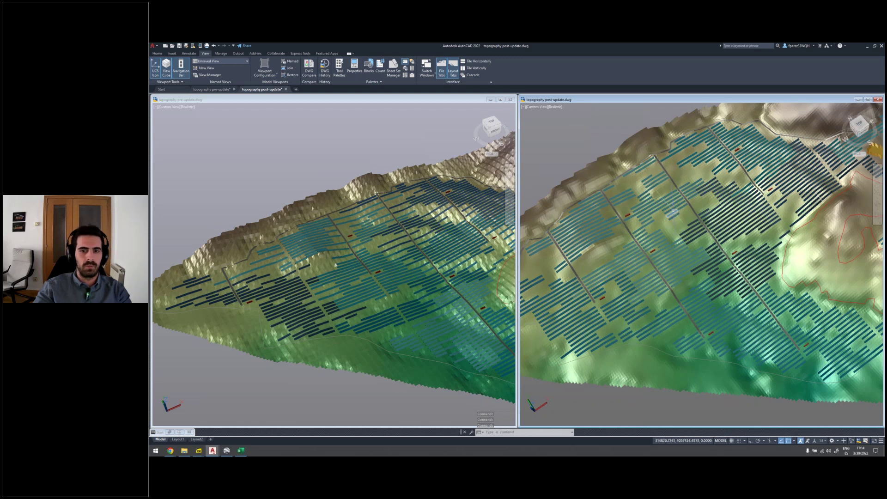
mouse_move(676, 220)
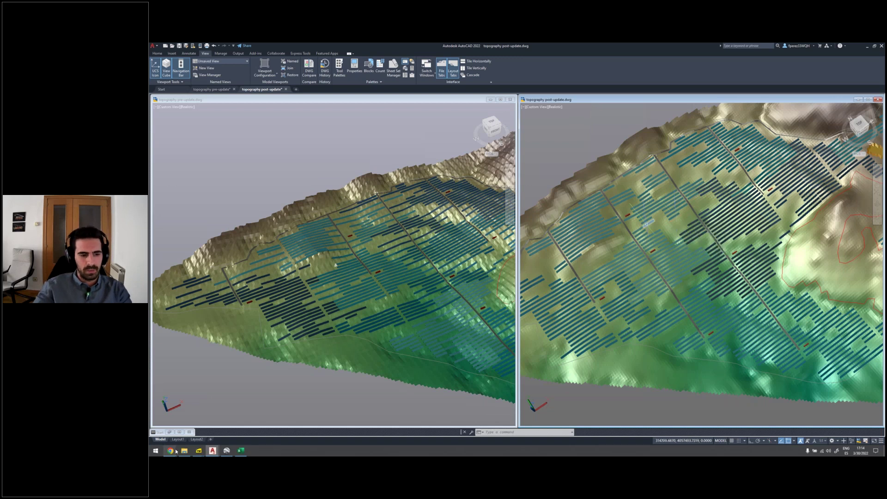
Switch to the pvDesign layout settings, enable the North-South and East-West structure installation limits at 10%, and refresh the layout.
mouse_move(171, 451)
left_click(239, 424)
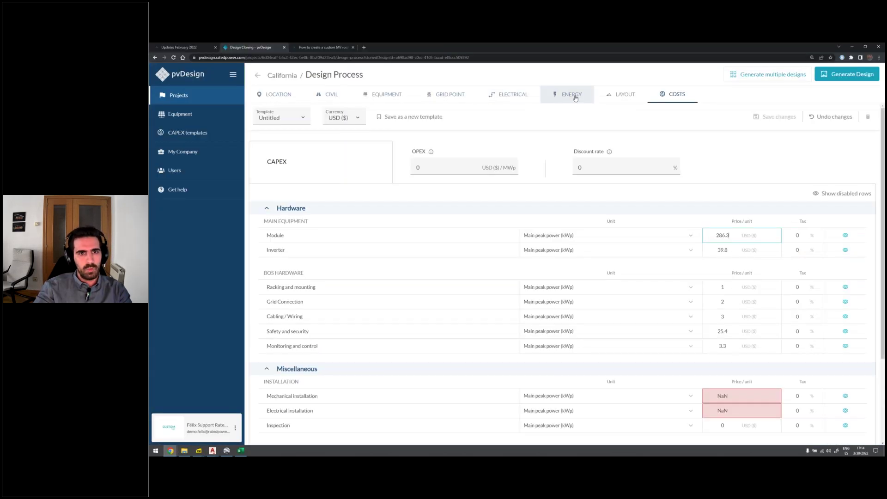
left_click(618, 95)
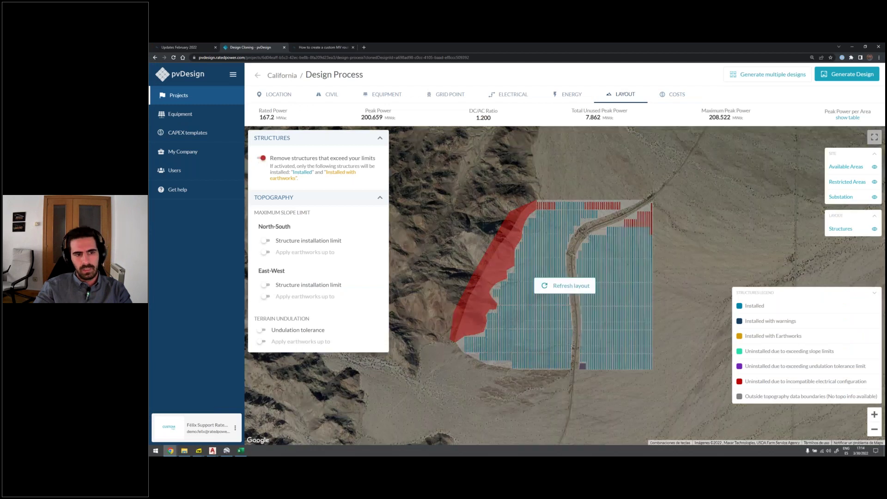
left_click(266, 318)
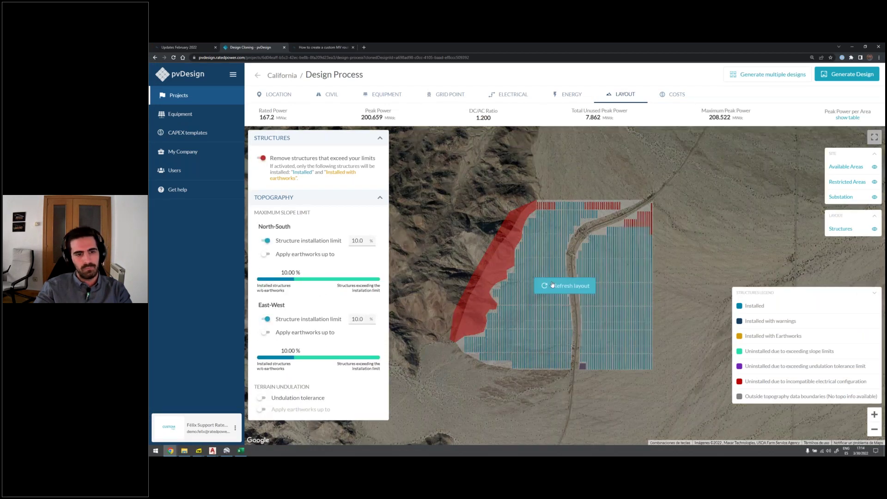
left_click(566, 285)
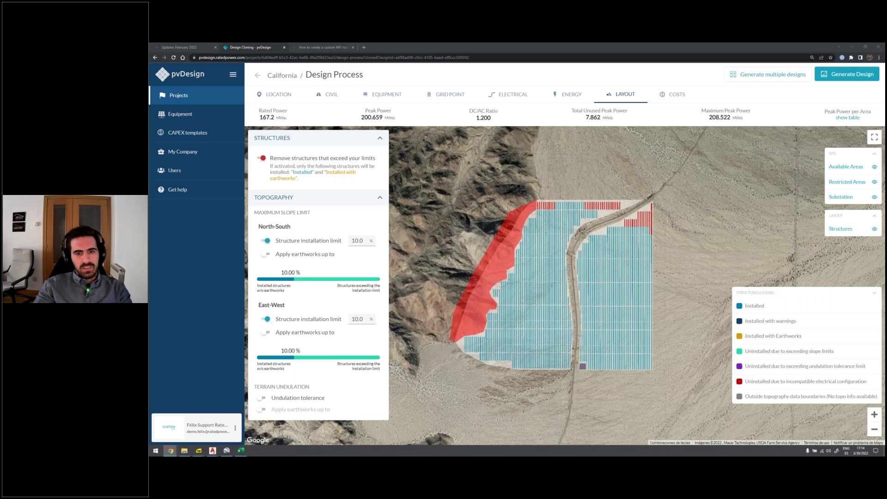
Return to the webinar slides and advance from the terrain surface generator to the multi factor authentication slide.
key("alt+Tab")
left_click(623, 187)
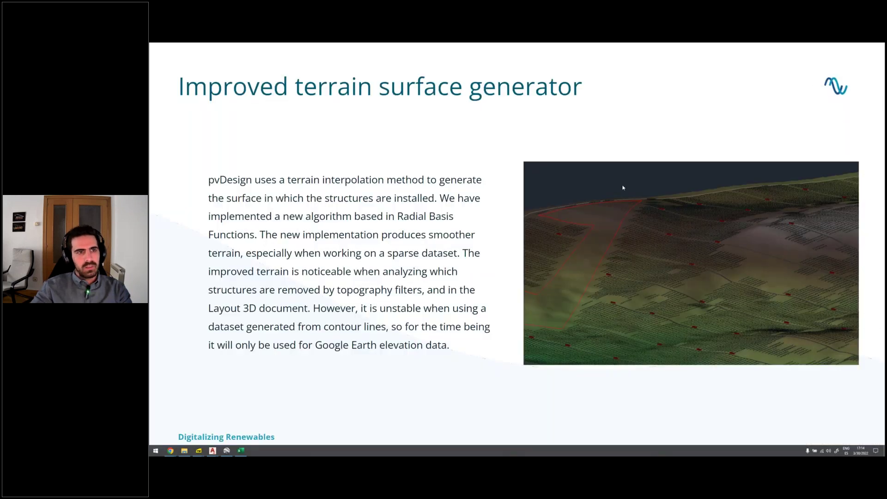
key("Right")
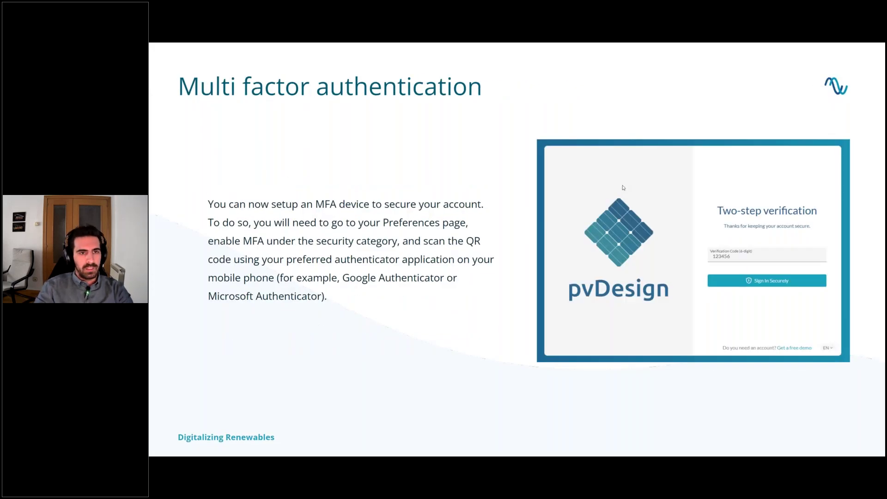